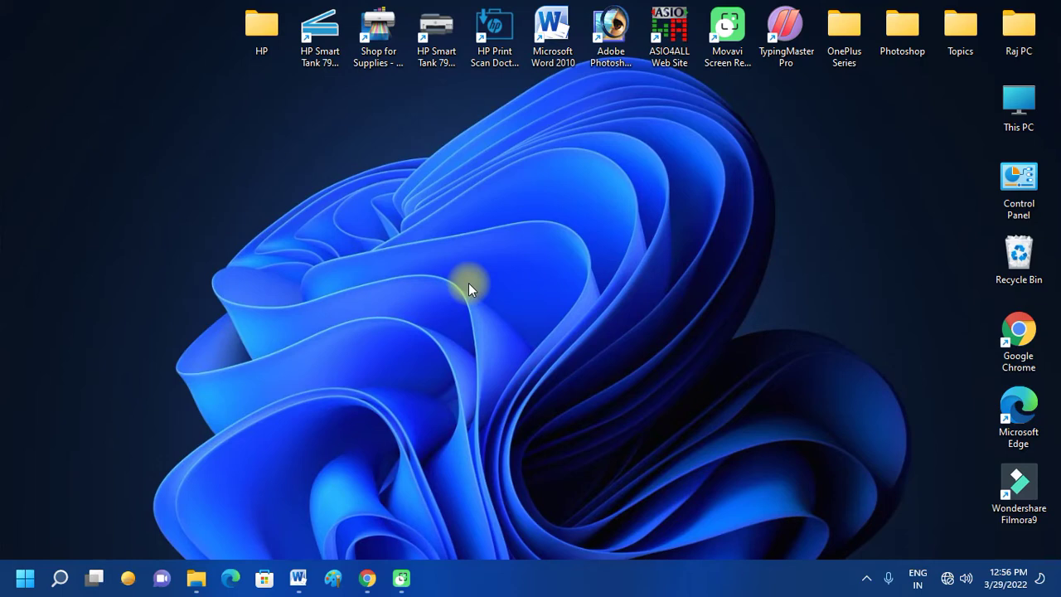
Turn on the on-screen keyboard in the Accessibility keyboard settings, and close both the keyboard and Settings.
click(25, 577)
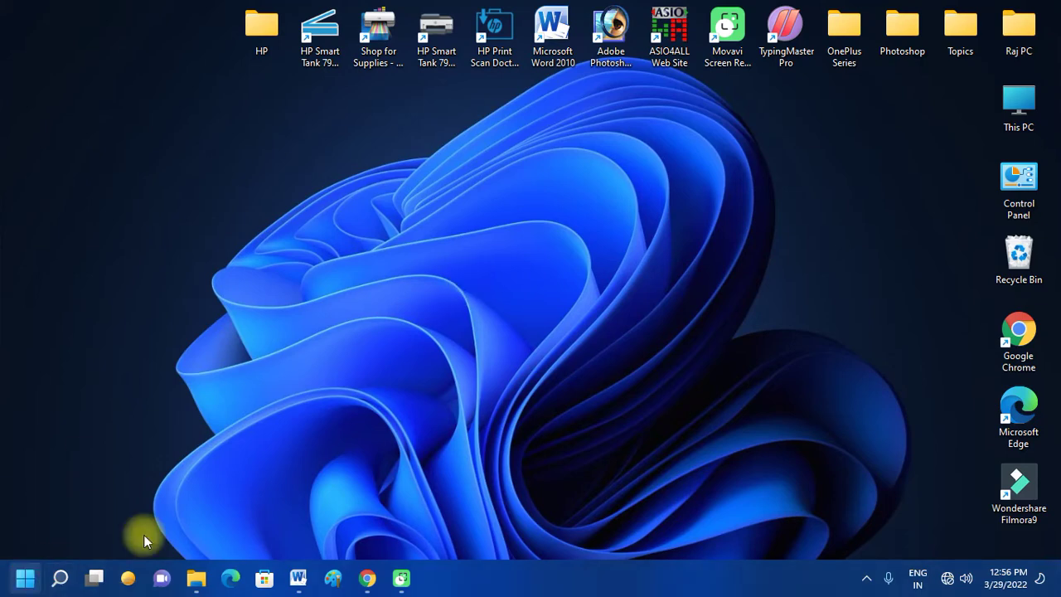
click(444, 164)
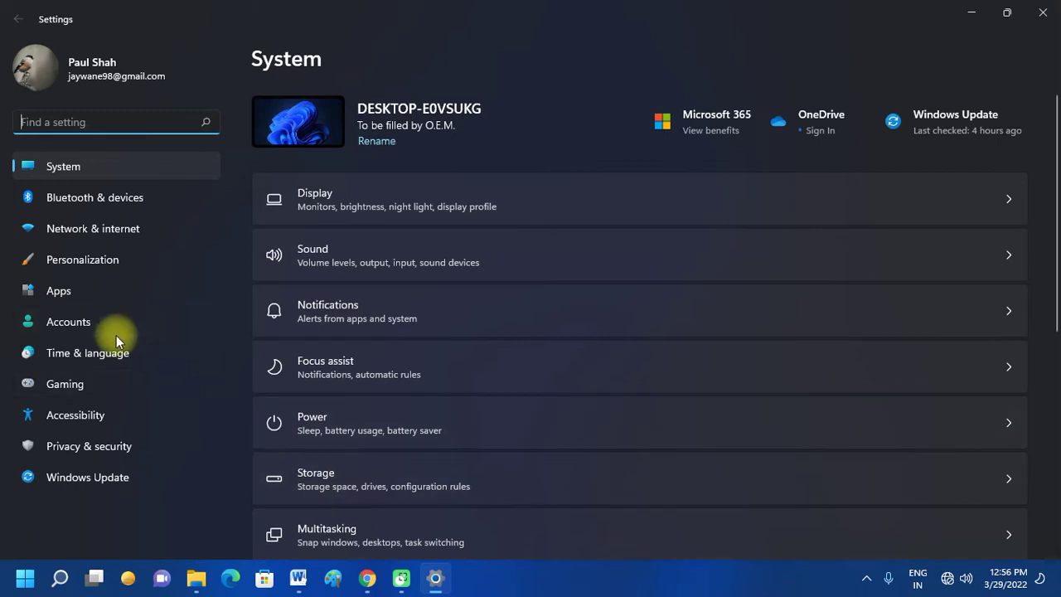
click(112, 418)
scroll(404, 469, down, 5)
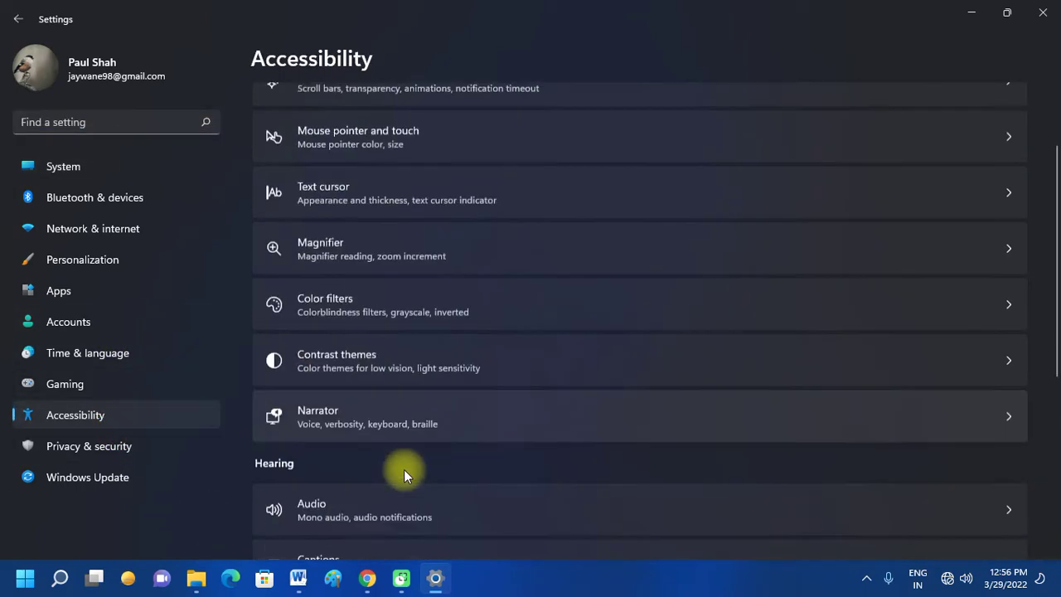
click(434, 401)
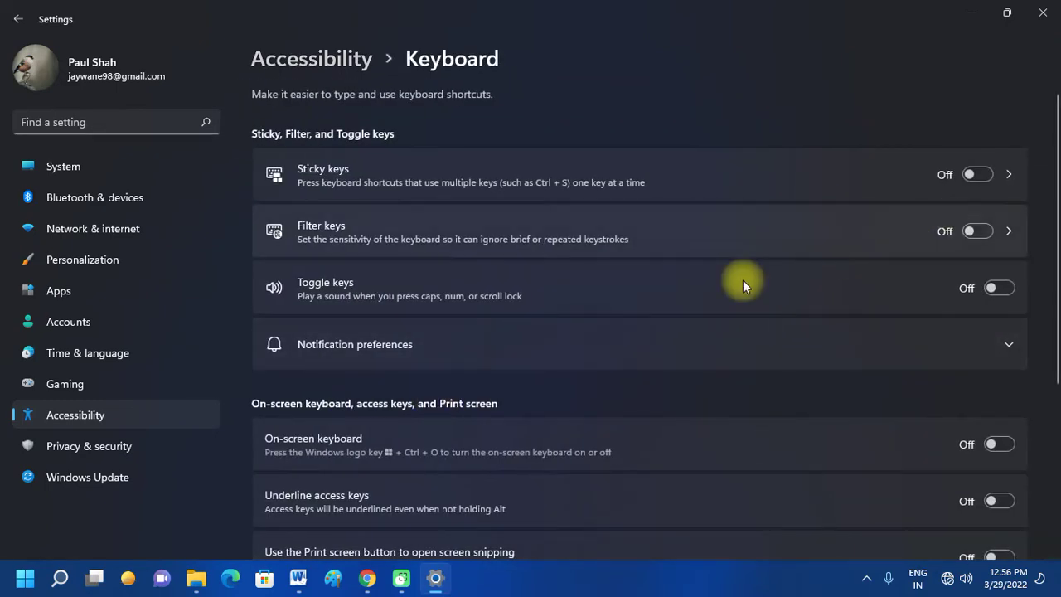
scroll(670, 319, down, 3)
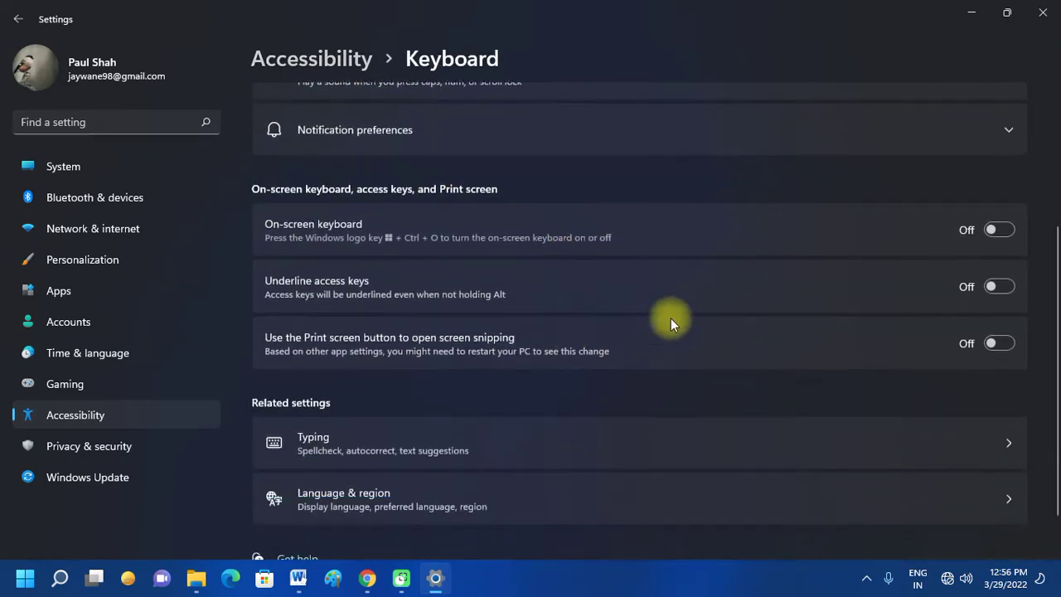
click(999, 234)
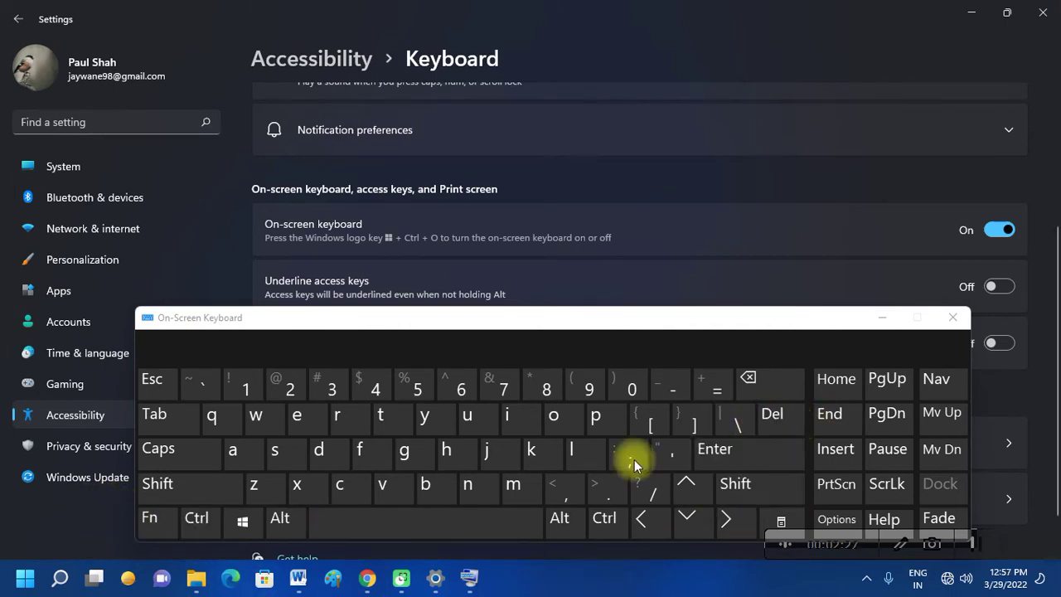
click(952, 317)
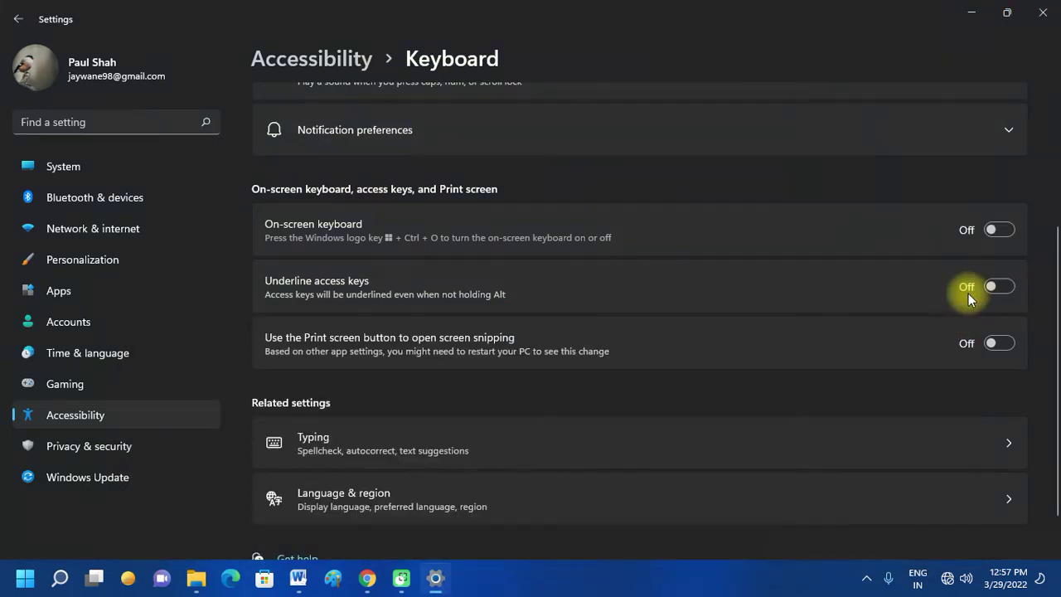
click(1042, 12)
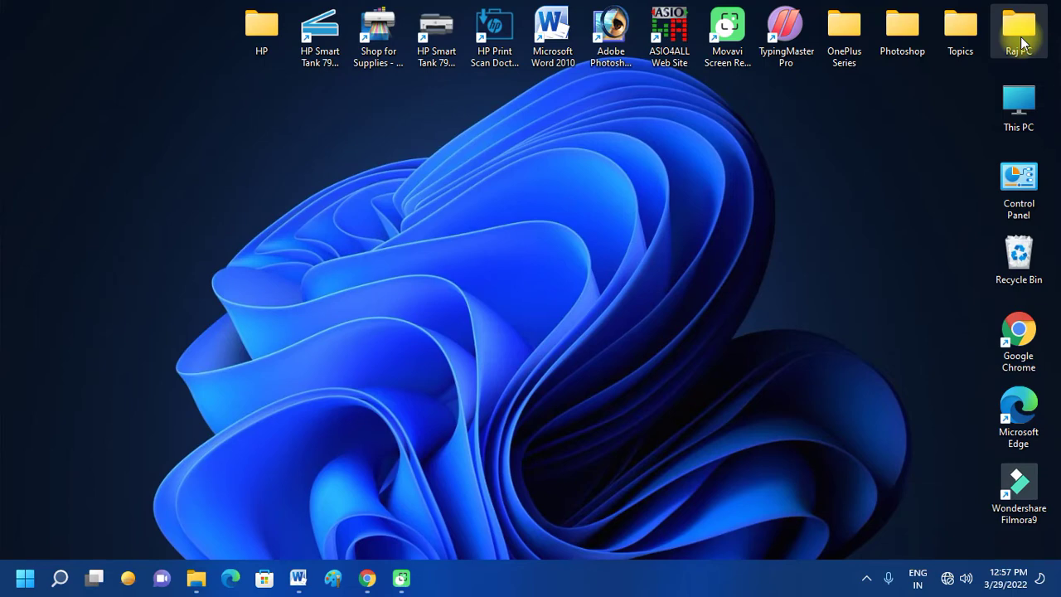
View the Windows Update page in Settings and close the window.
key(super)
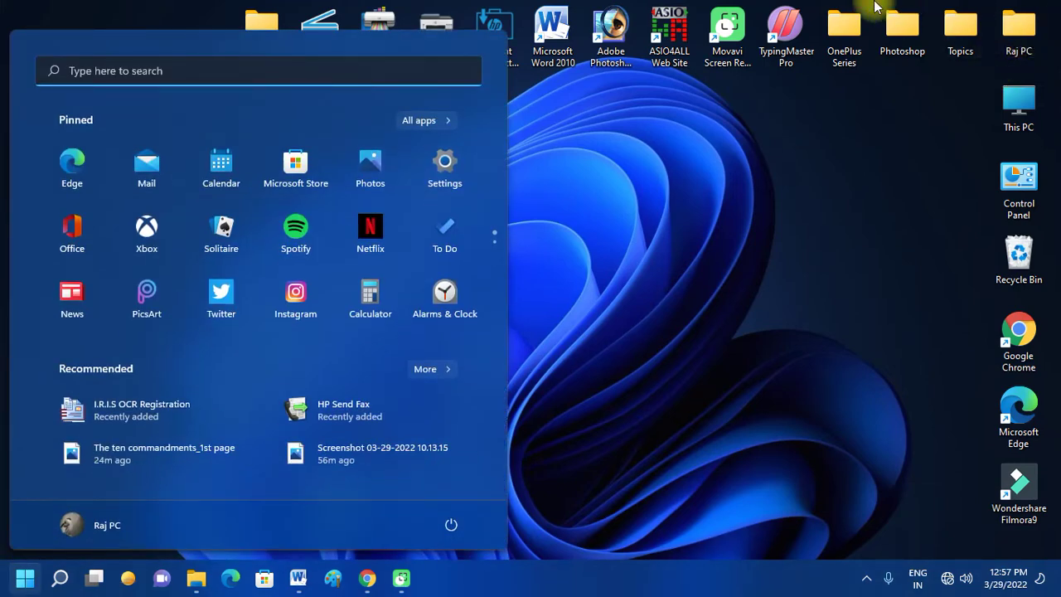
click(432, 163)
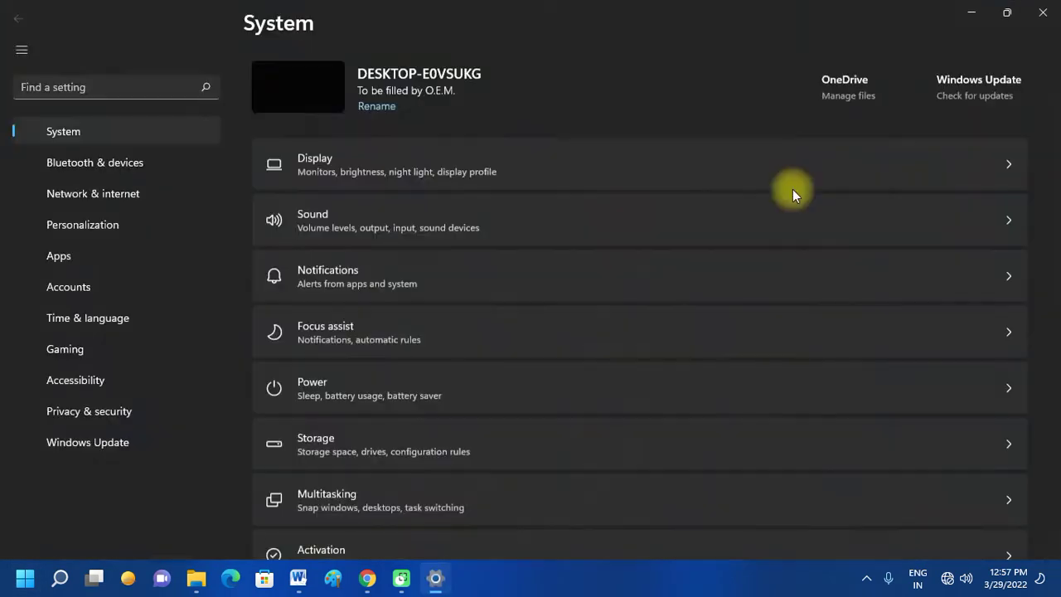
click(944, 114)
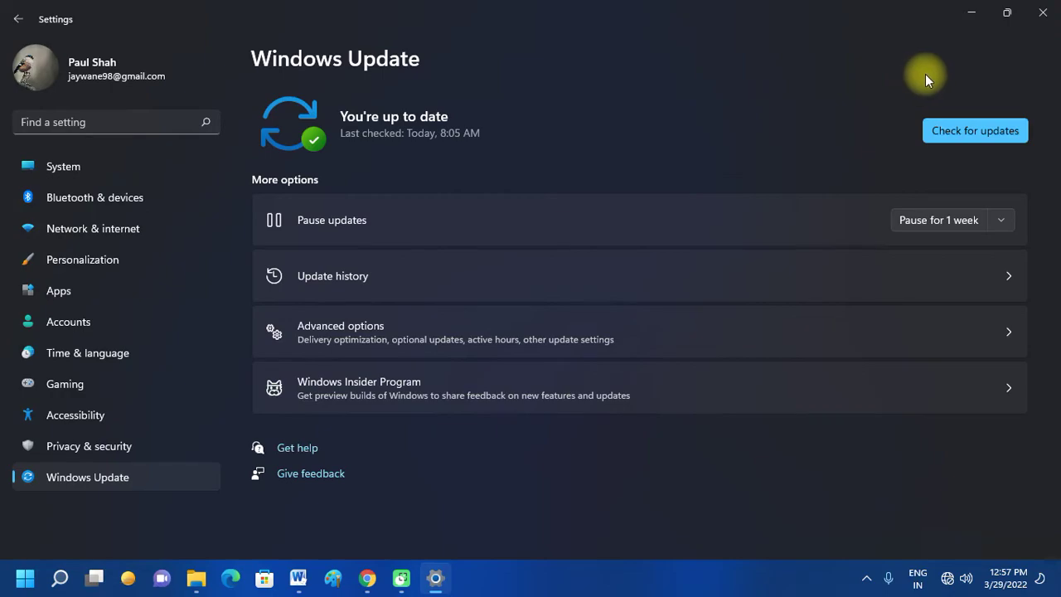
click(1042, 12)
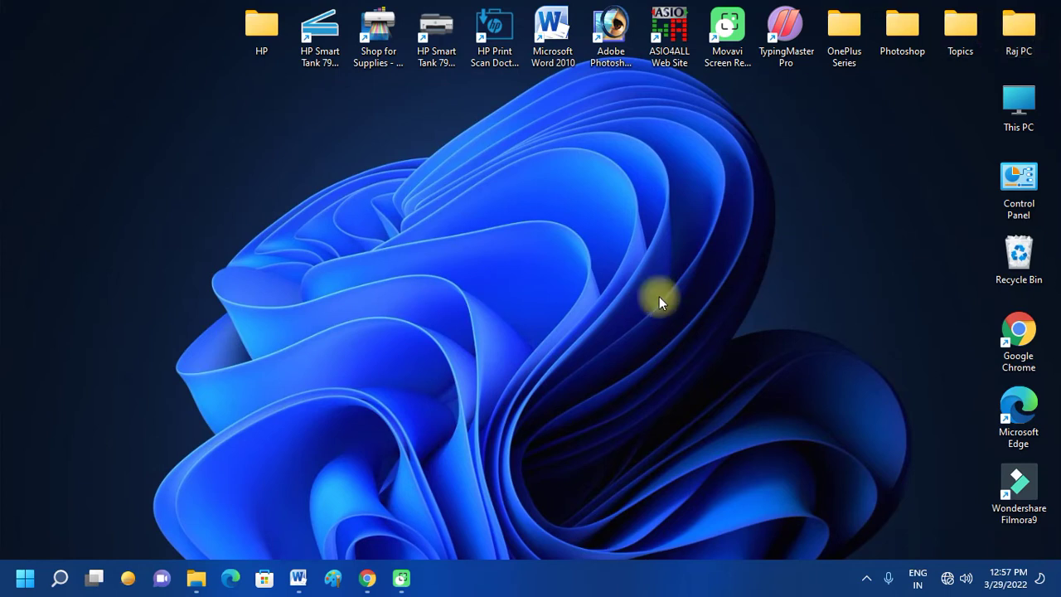
Open Device Manager maximized and view the properties of the Display adapters category.
right_click(24, 580)
click(26, 239)
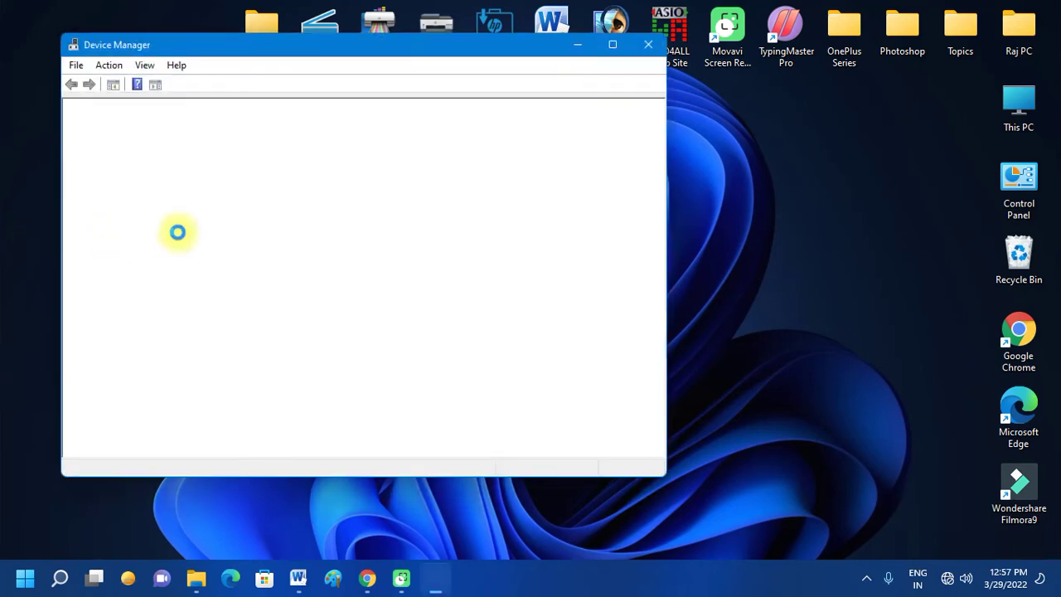
click(612, 45)
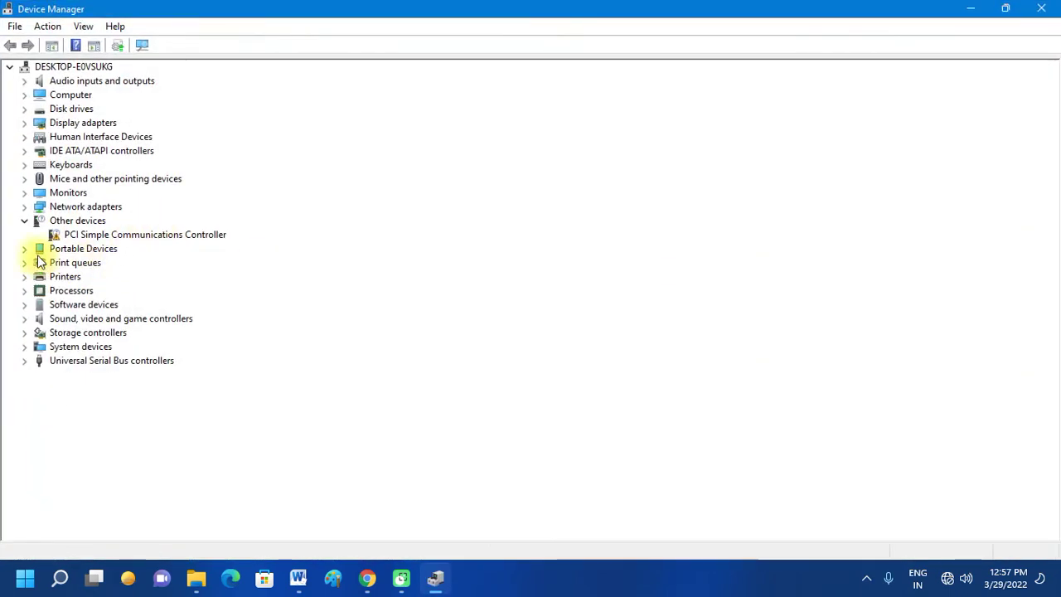
right_click(91, 123)
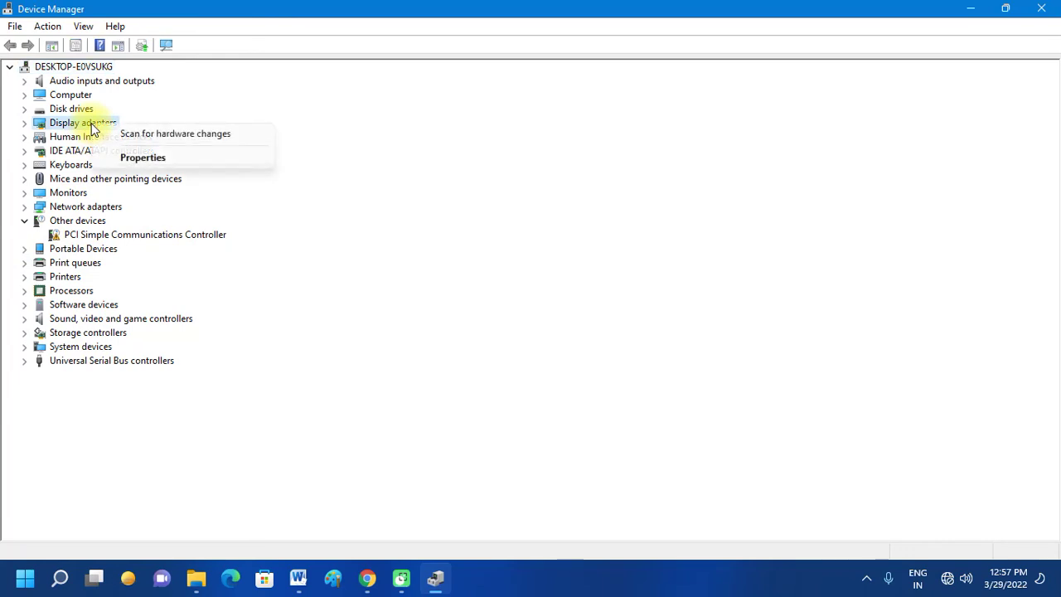
click(145, 163)
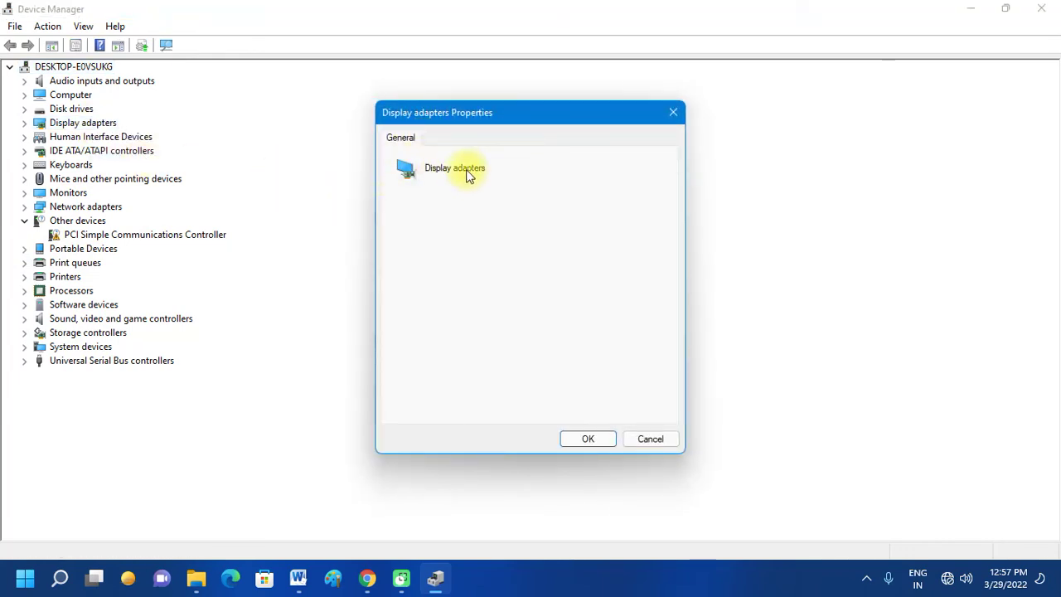
click(671, 114)
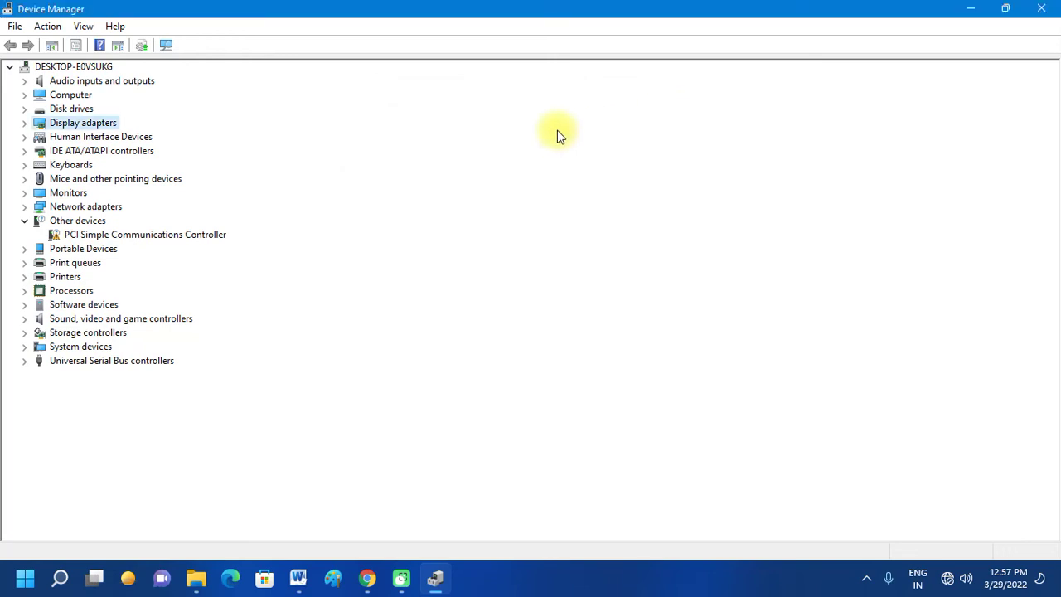
Expand Display adapters, view the available driver actions for the NVIDIA GeForce GT 710, and close Device Manager.
click(24, 123)
right_click(86, 134)
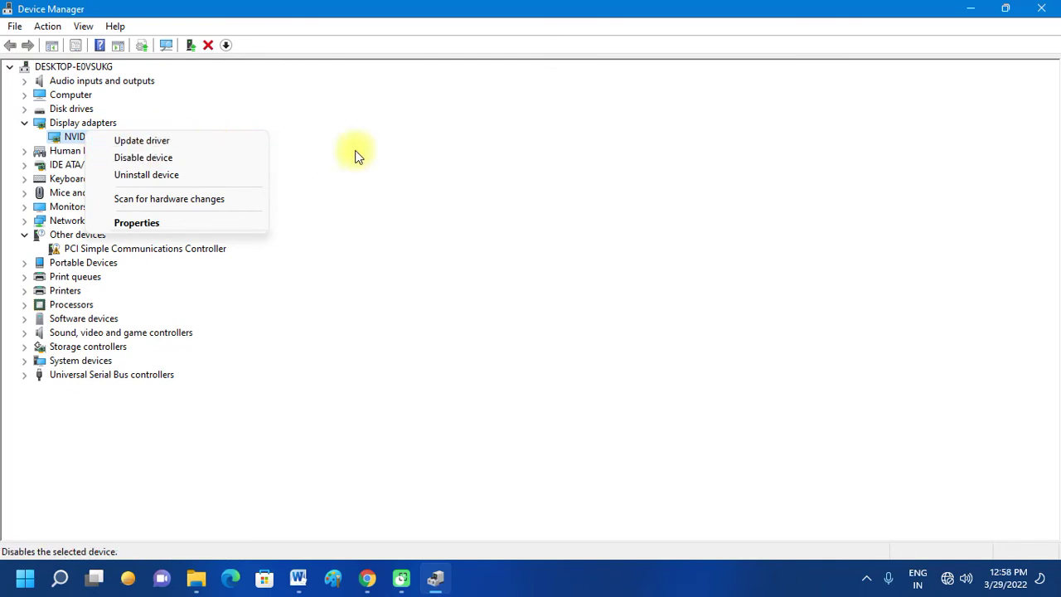
click(414, 149)
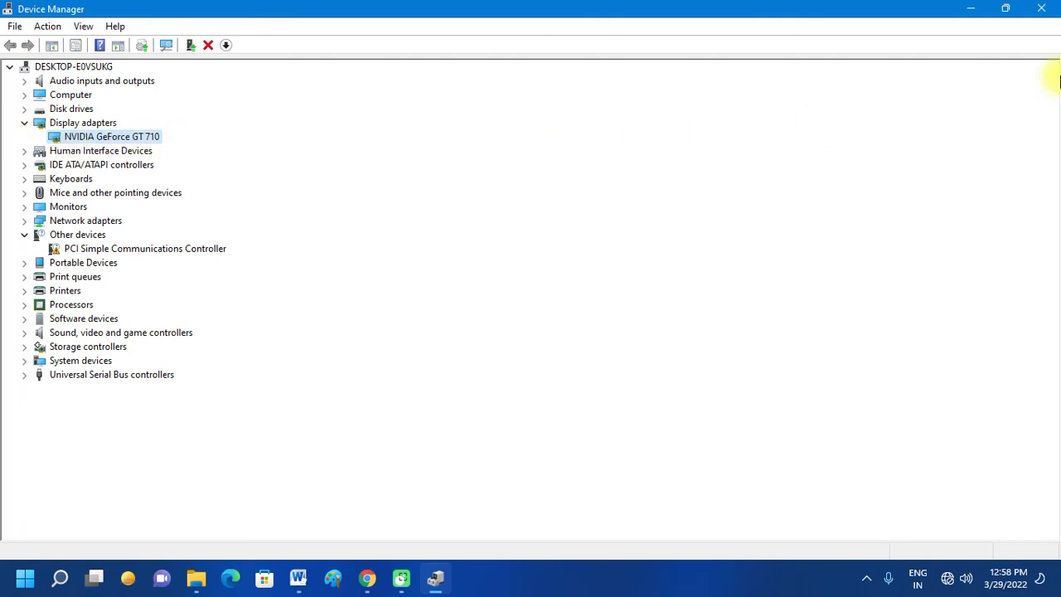
click(1051, 6)
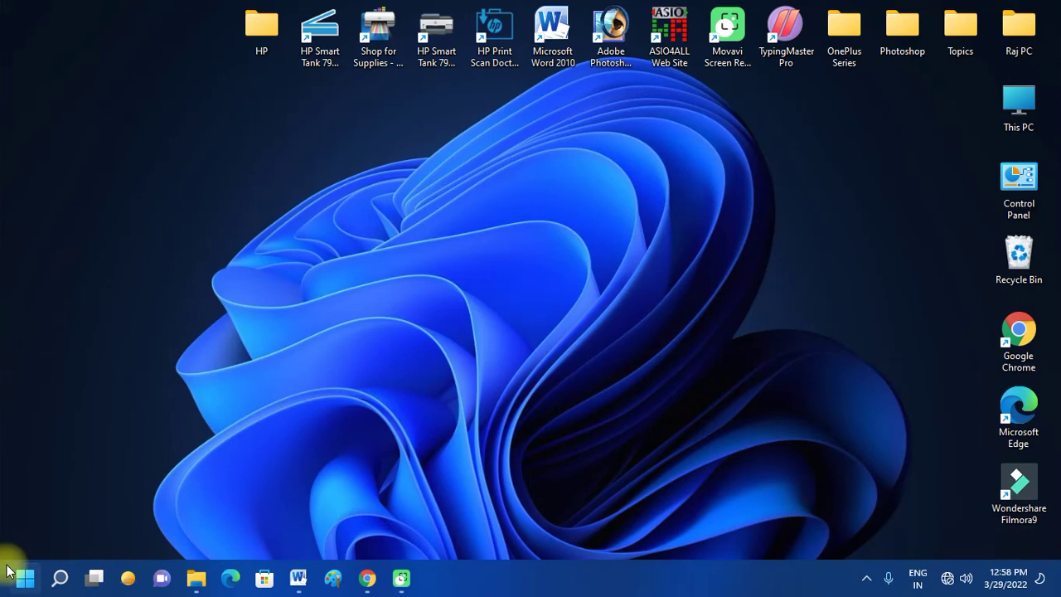
Search for "con" to open Control Panel, and set its view to Large icons.
click(14, 574)
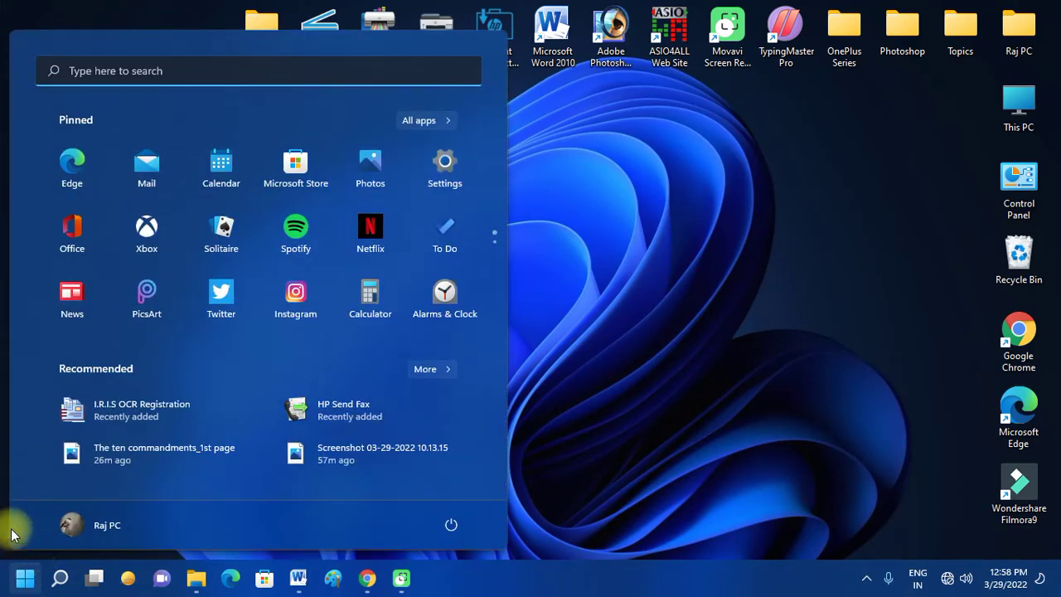
text(con)
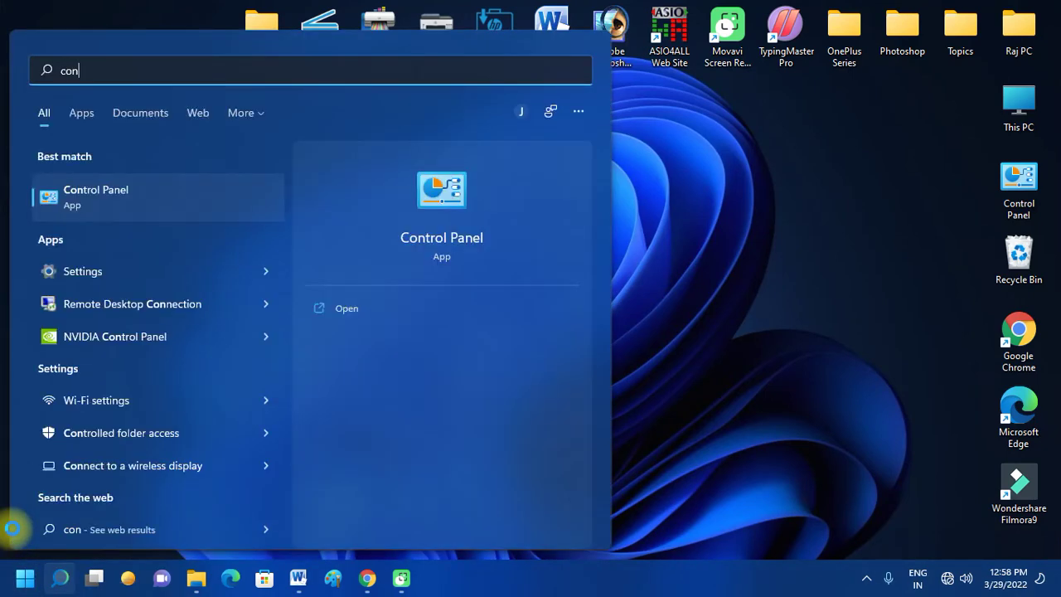
click(148, 190)
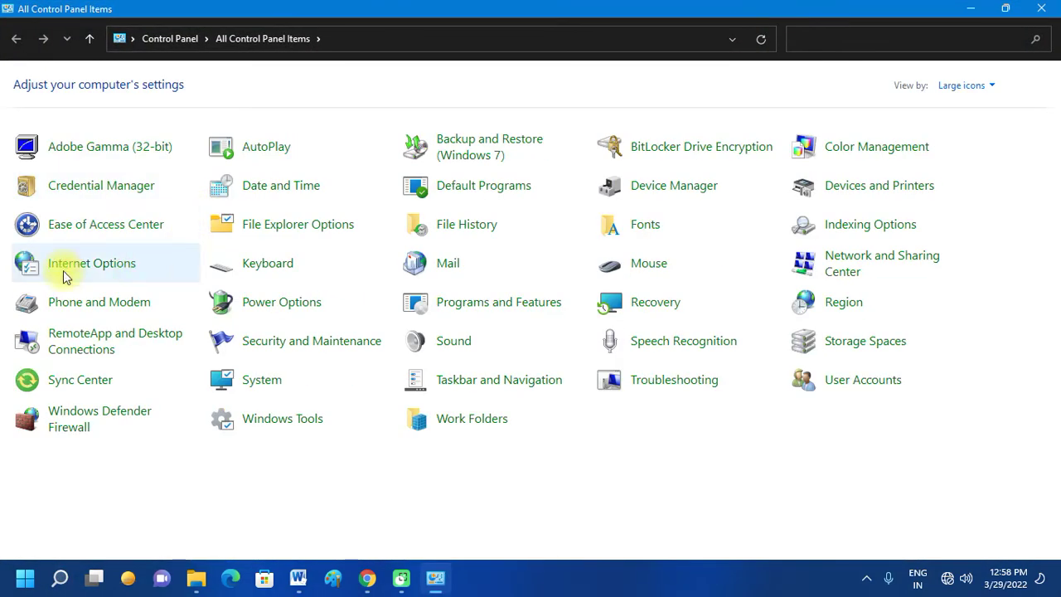
click(961, 86)
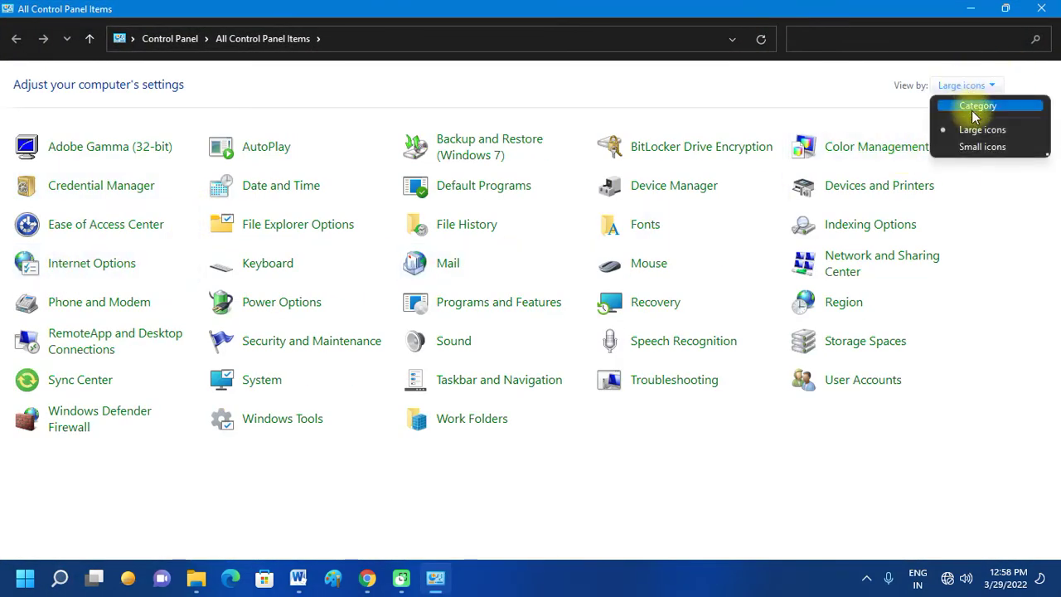
click(974, 129)
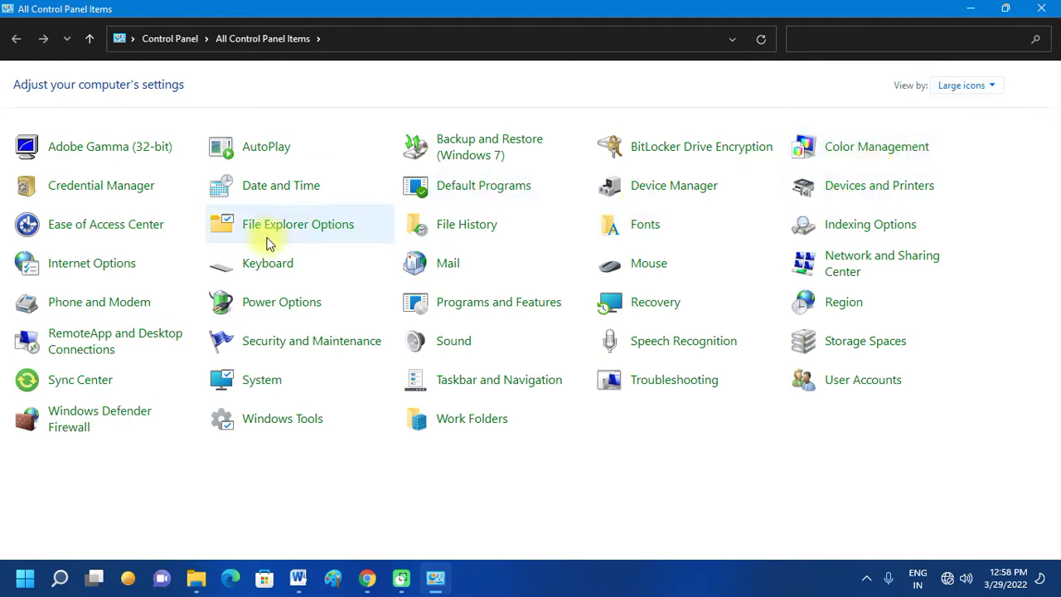
In Power Options, open the settings for what the power buttons do and unlock the currently unavailable options.
click(293, 310)
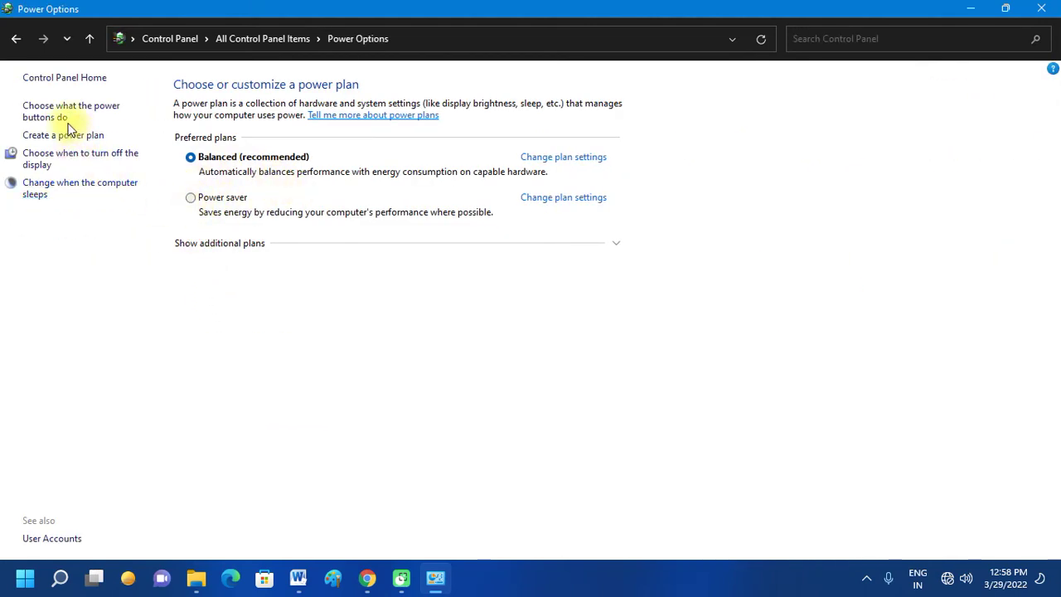
click(39, 115)
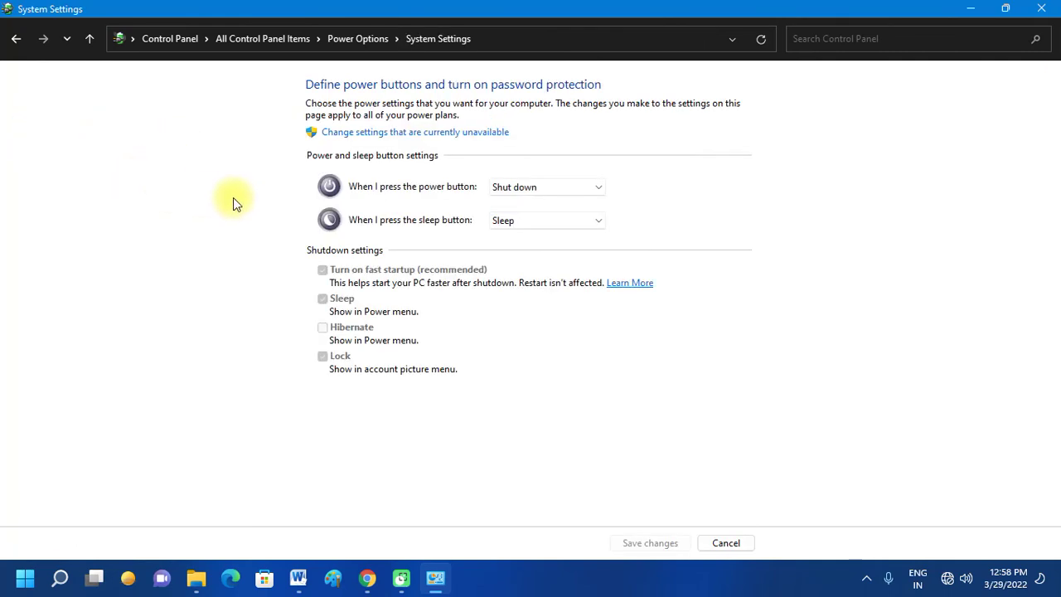
click(393, 133)
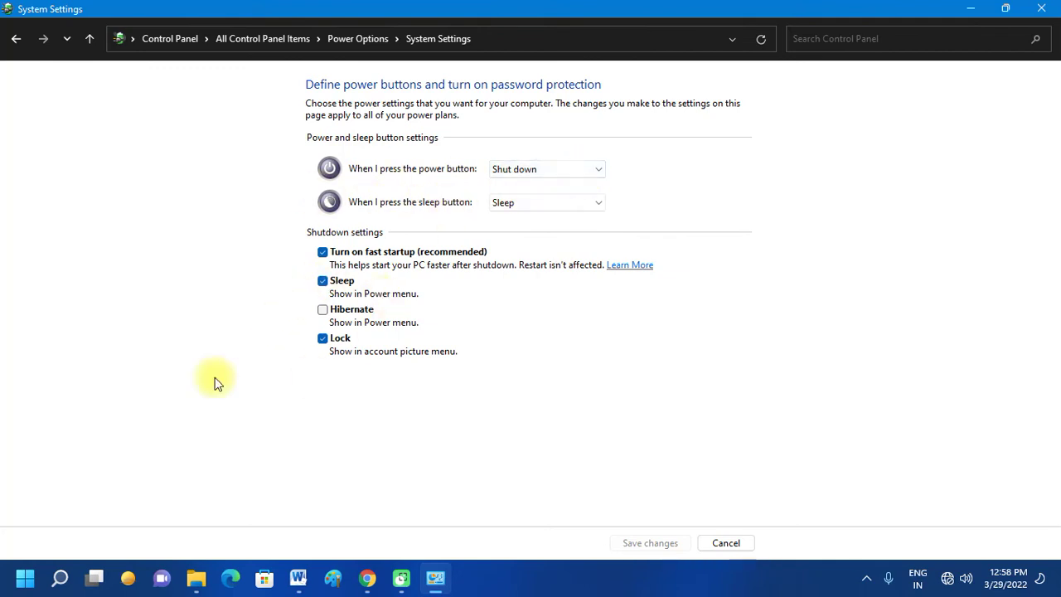
Choose Shut down for the power button and Sleep for the sleep button, and close the settings without saving.
click(561, 171)
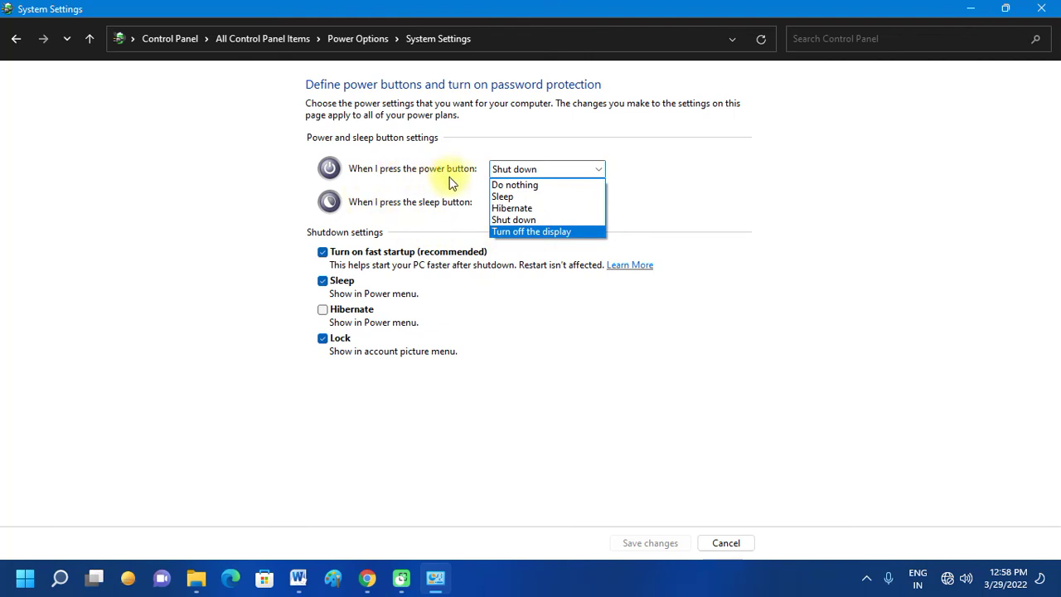
click(530, 220)
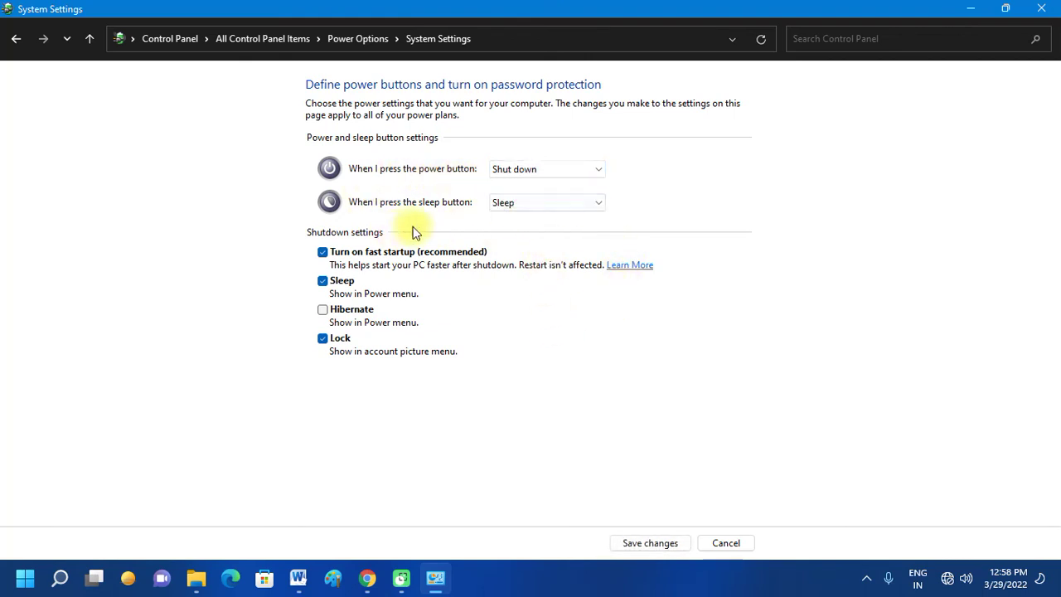
click(563, 202)
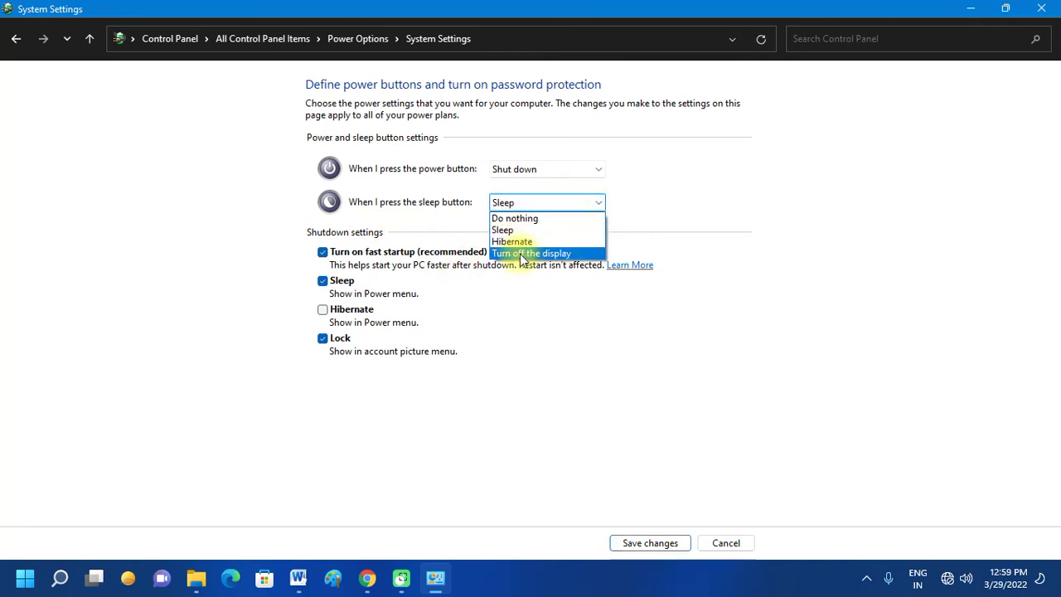
click(502, 230)
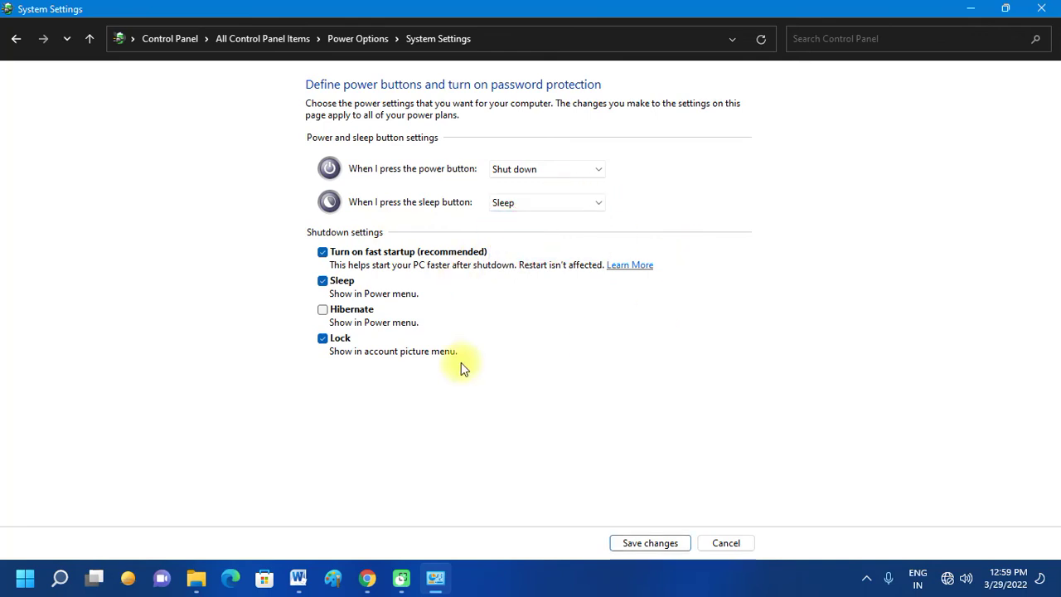
click(602, 169)
click(581, 339)
click(1031, 9)
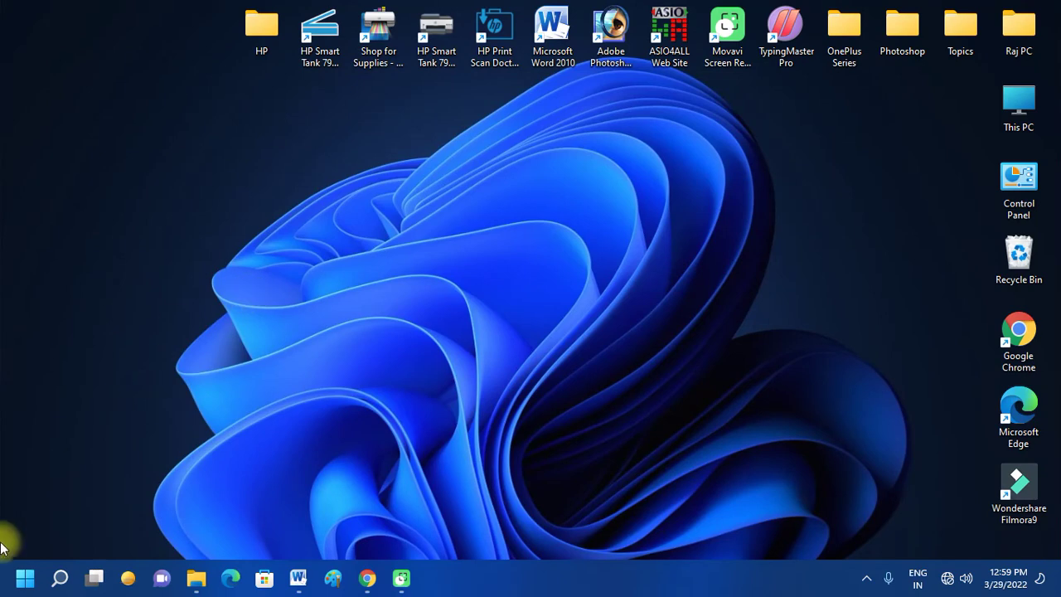
Show the power options from the Start menu and dismiss them.
click(24, 573)
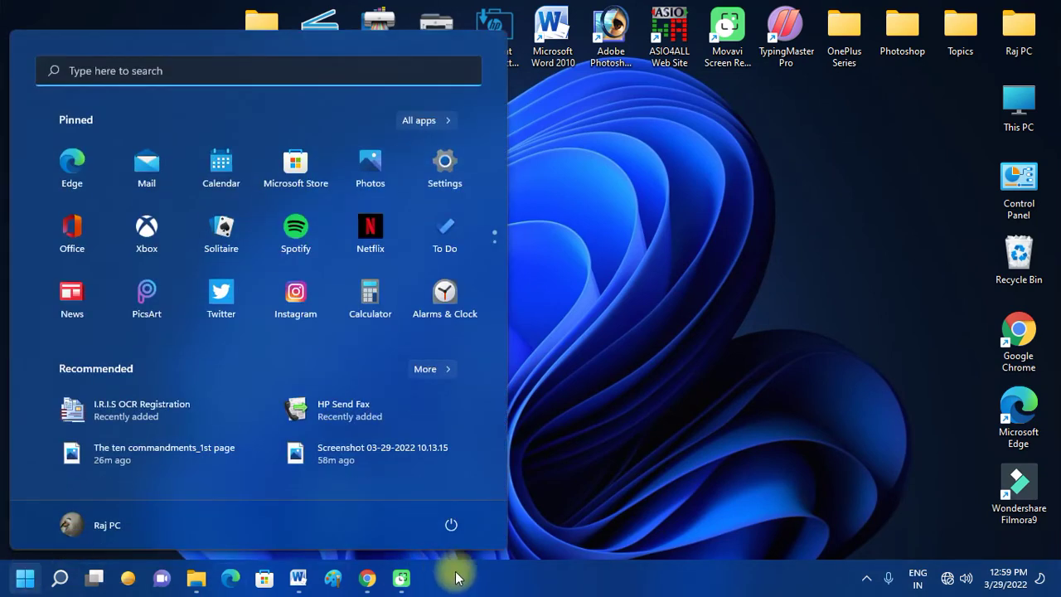
click(439, 519)
key(Escape)
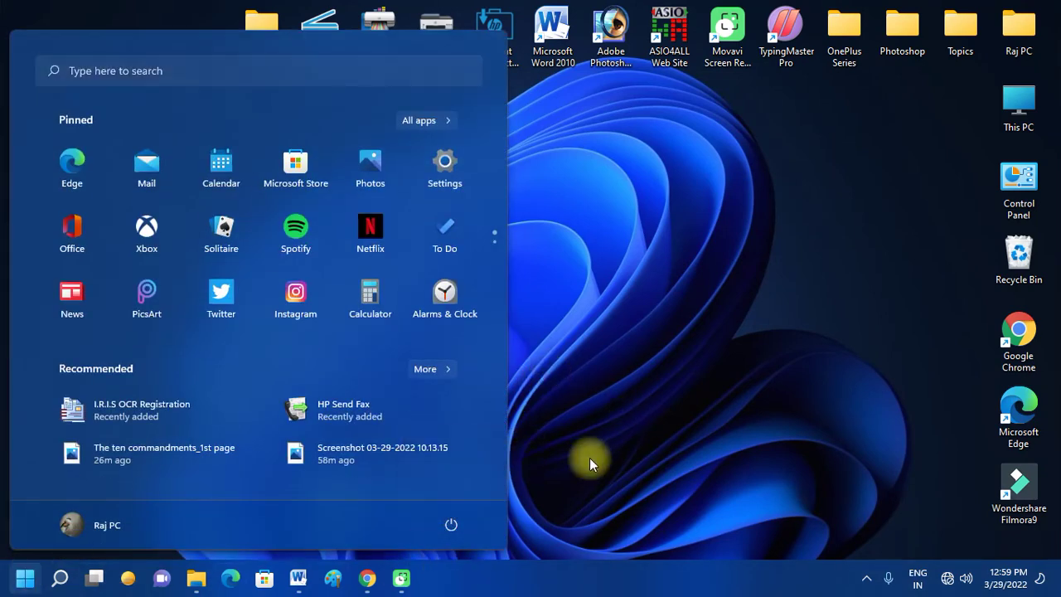
Dismiss the open Start menu, open Windows Settings and look through the Accounts page.
key(Escape)
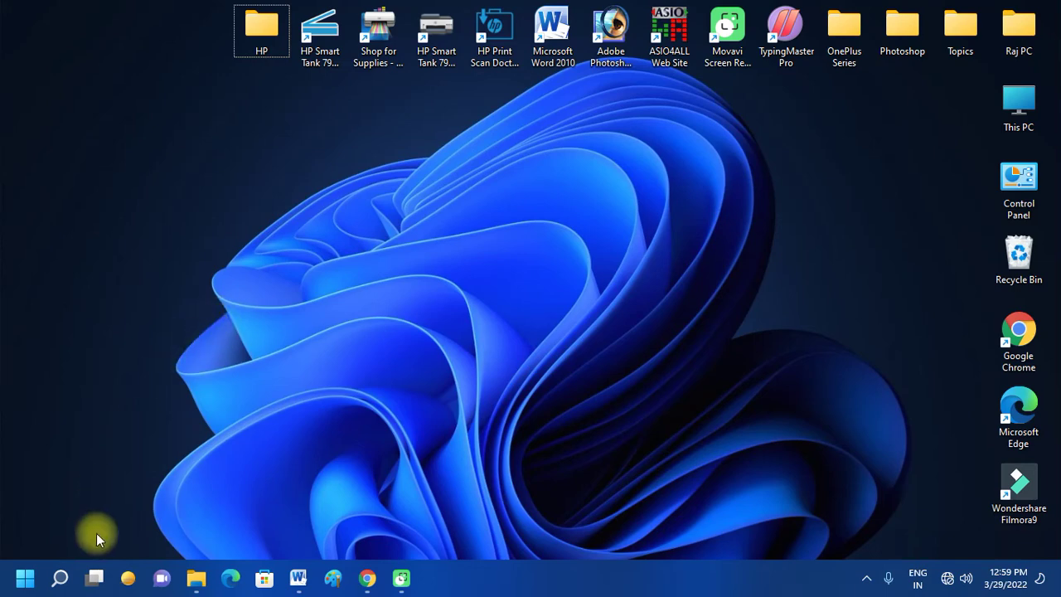
click(25, 578)
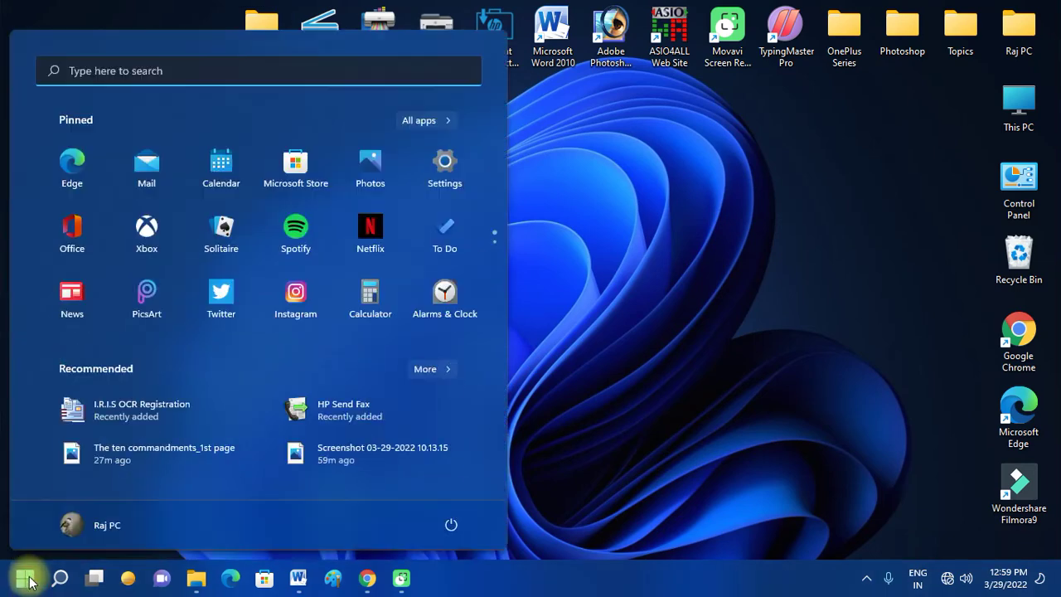
click(428, 166)
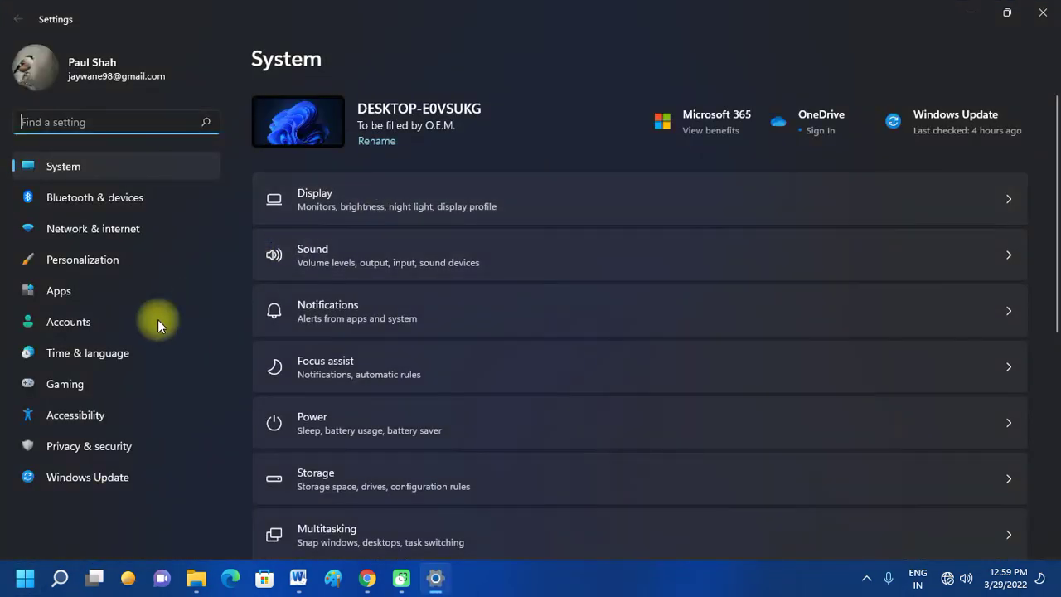
click(66, 320)
scroll(323, 329, down, 1)
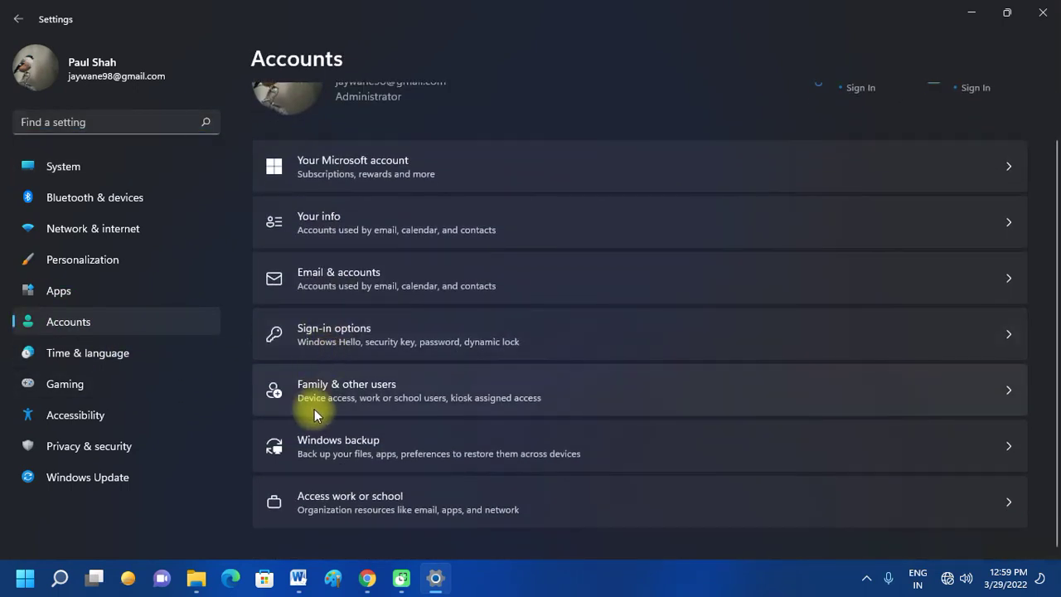
Show the Recovery options in the System settings, including Reset this PC, and close Settings without resetting.
click(104, 169)
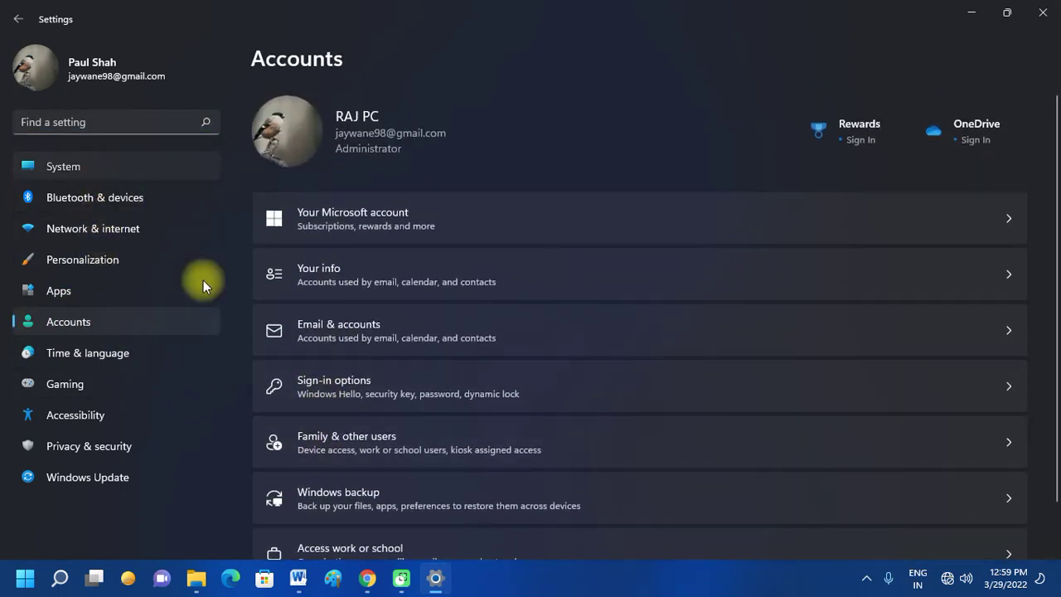
scroll(437, 340, down, 5)
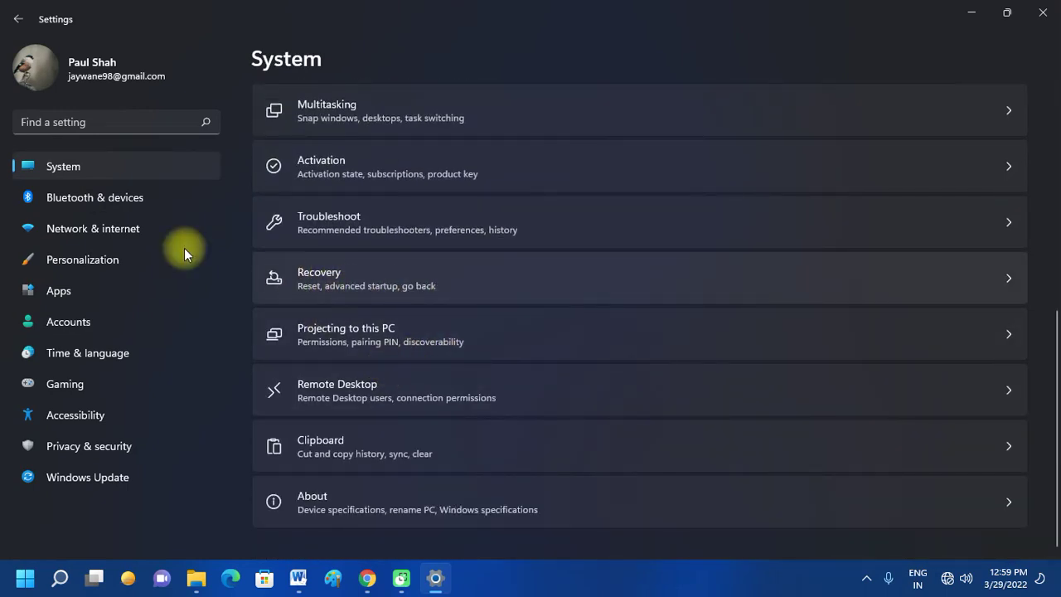
click(313, 272)
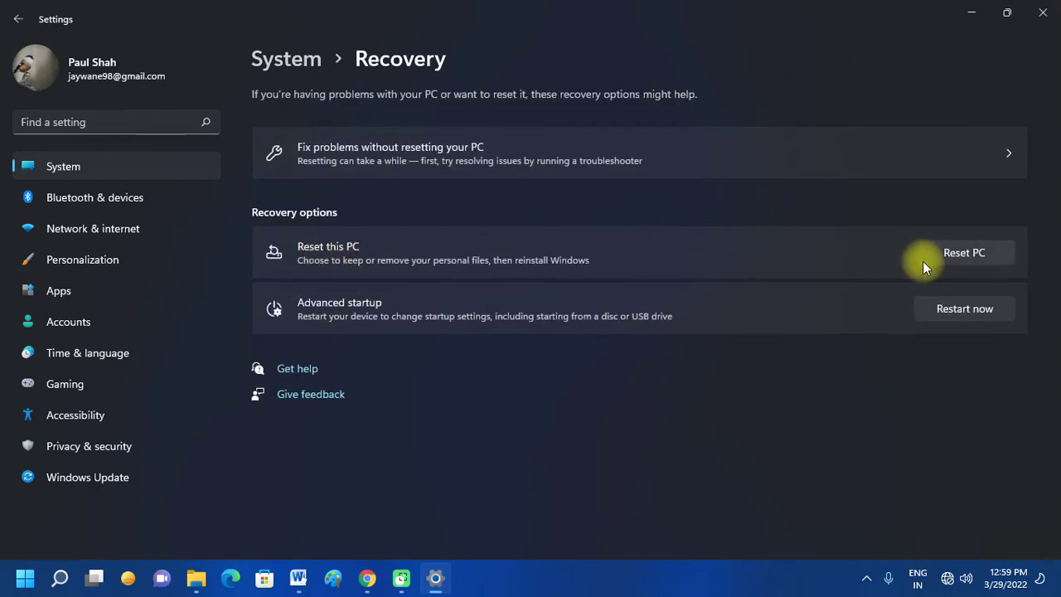
click(1041, 13)
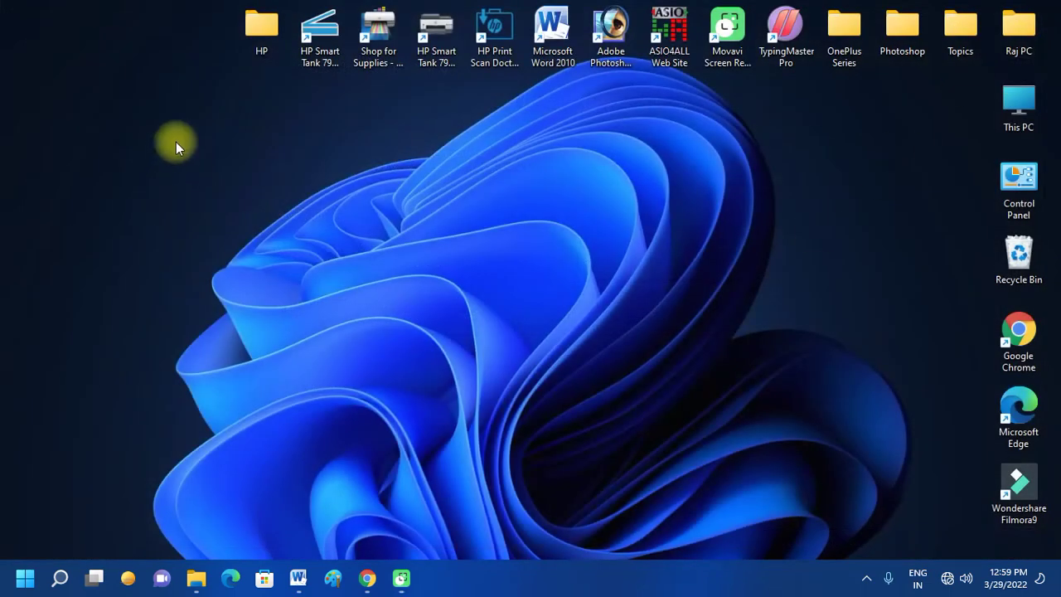